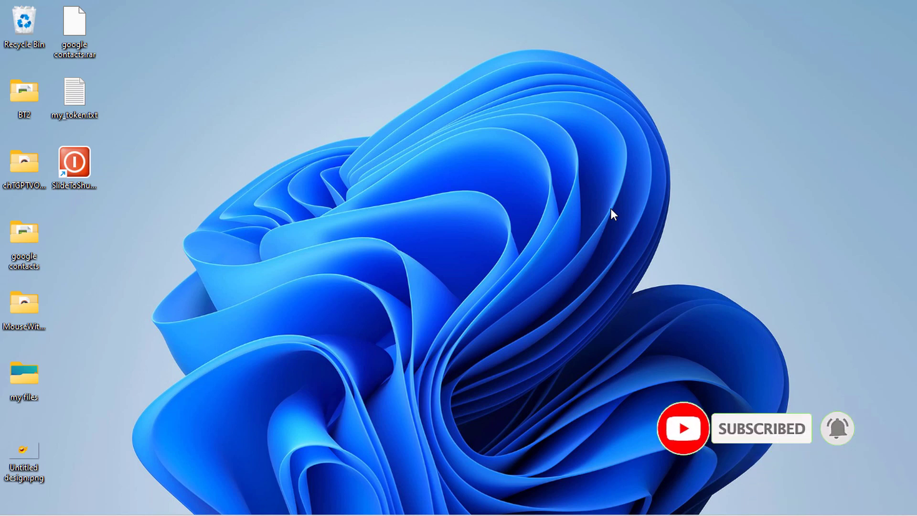
Google 'winrar download' in Chrome and open the win-rar.com Download WinRAR page
{"action": "mouse_move", "coordinate": [584, 512]}
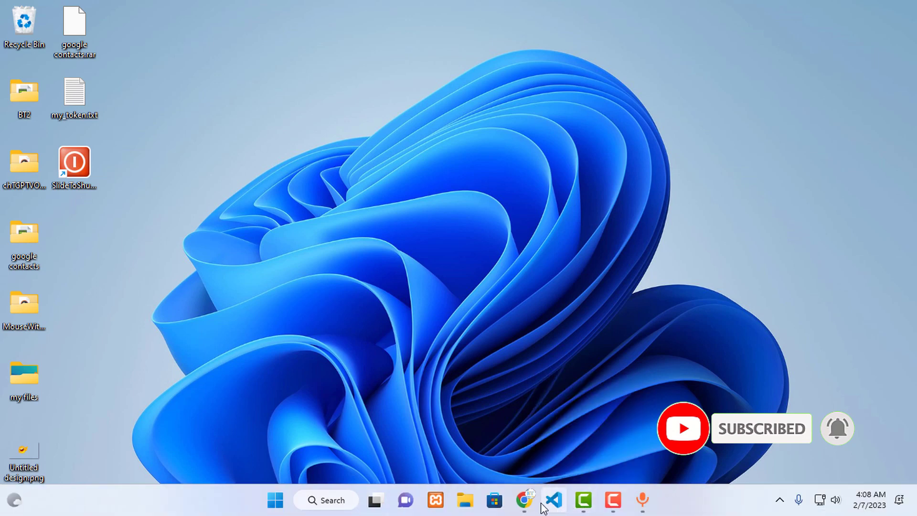
{"action": "left_click", "coordinate": [525, 501]}
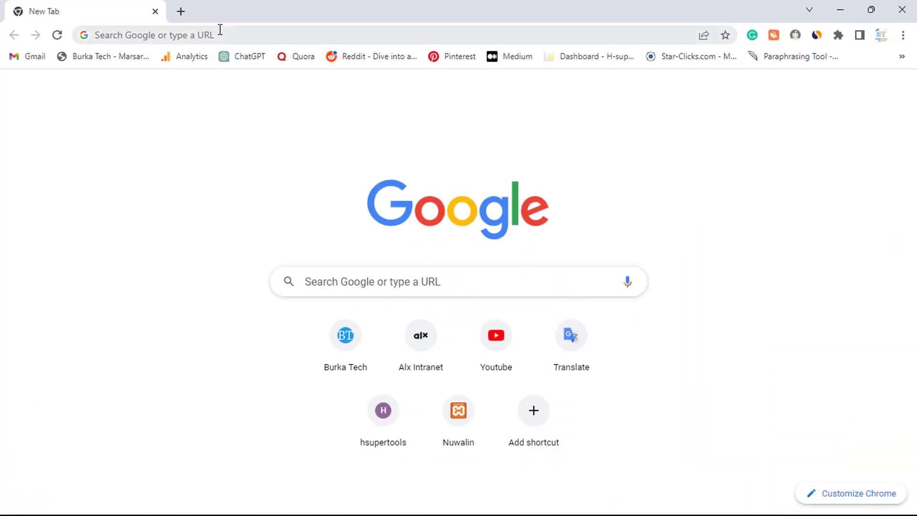
{"action": "left_click", "coordinate": [239, 36]}
{"action": "type", "text": "winb"}
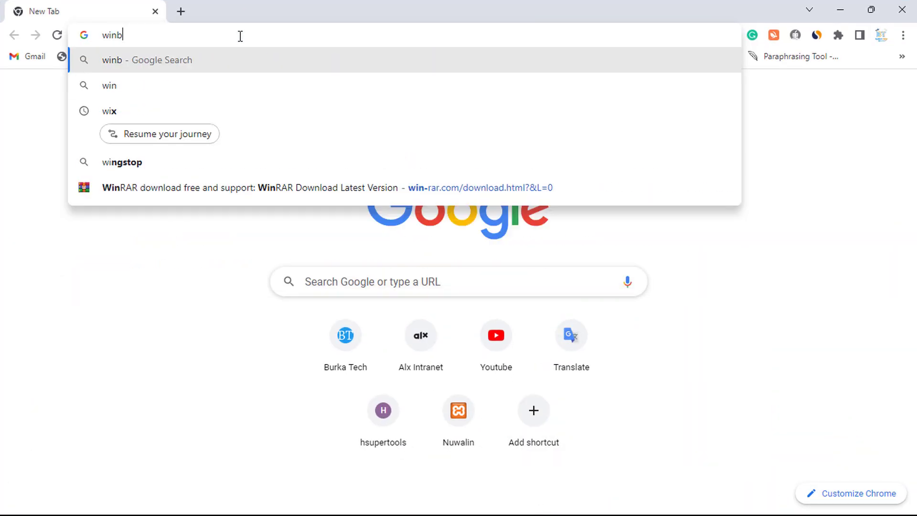
{"action": "key", "text": "BackSpace"}
{"action": "type", "text": "rar"}
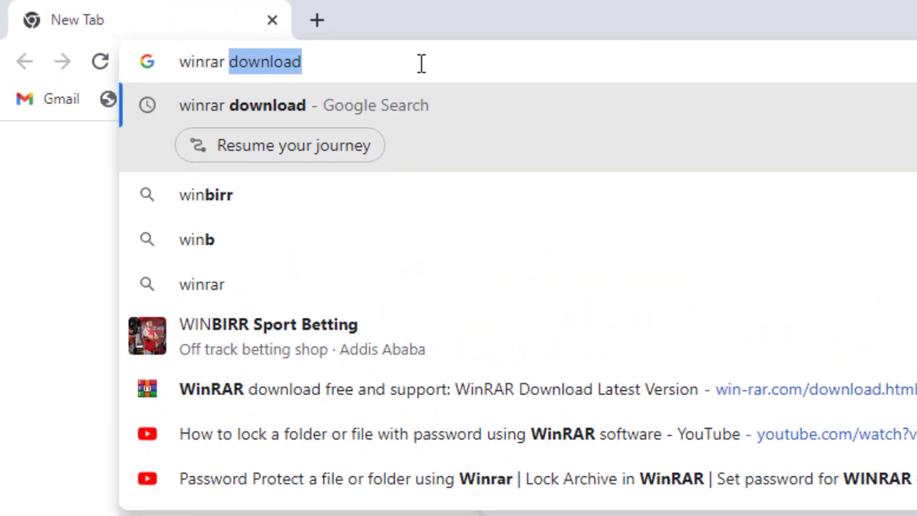
{"action": "key", "text": "Return"}
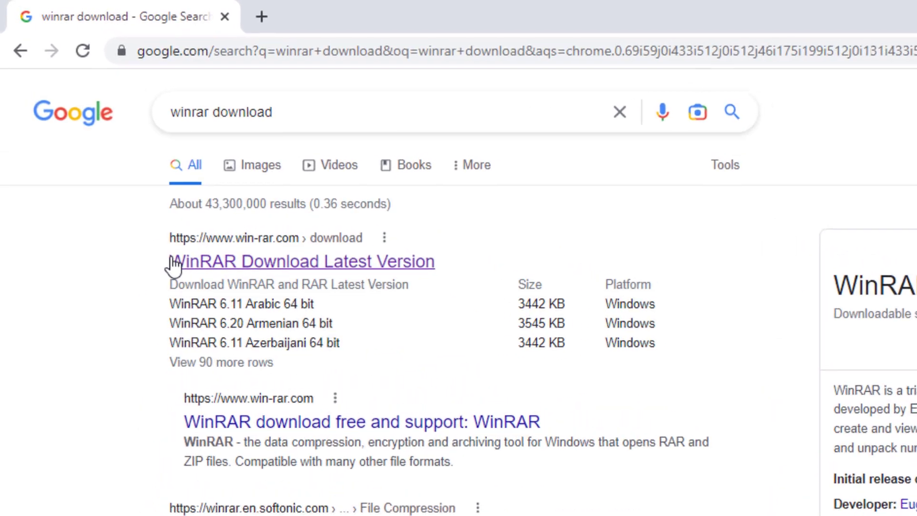
{"action": "left_click", "coordinate": [273, 270]}
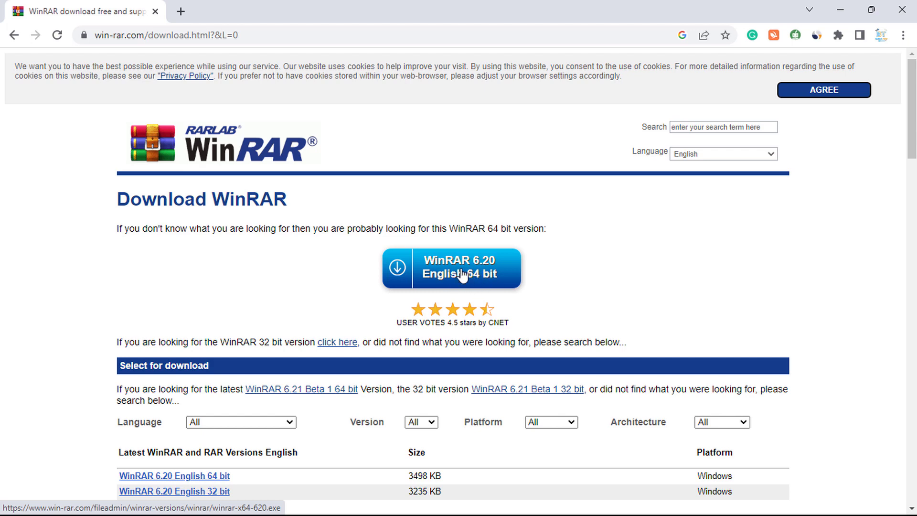
Request the WinRAR 6.20 English 64 bit download from the download page
{"action": "scroll", "coordinate": [364, 273], "scroll_direction": "down", "scroll_amount": 3}
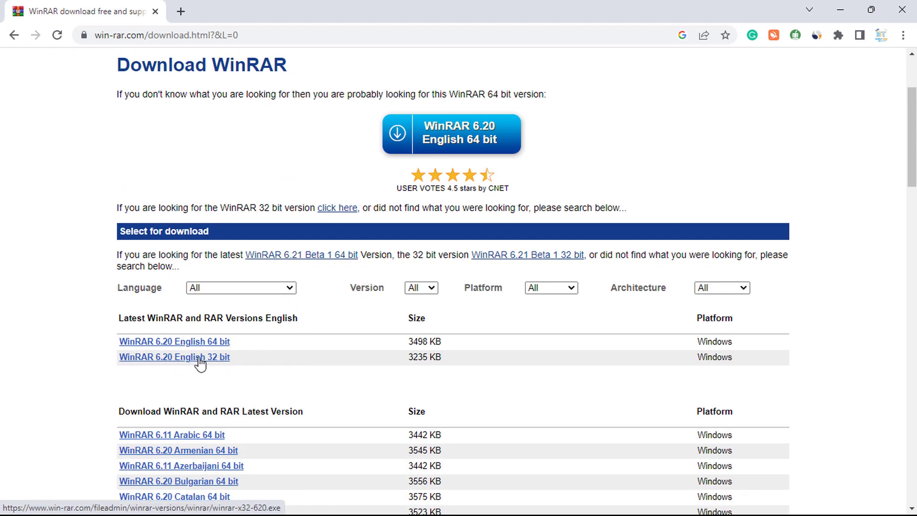
{"action": "scroll", "coordinate": [295, 185], "scroll_direction": "up", "scroll_amount": 3}
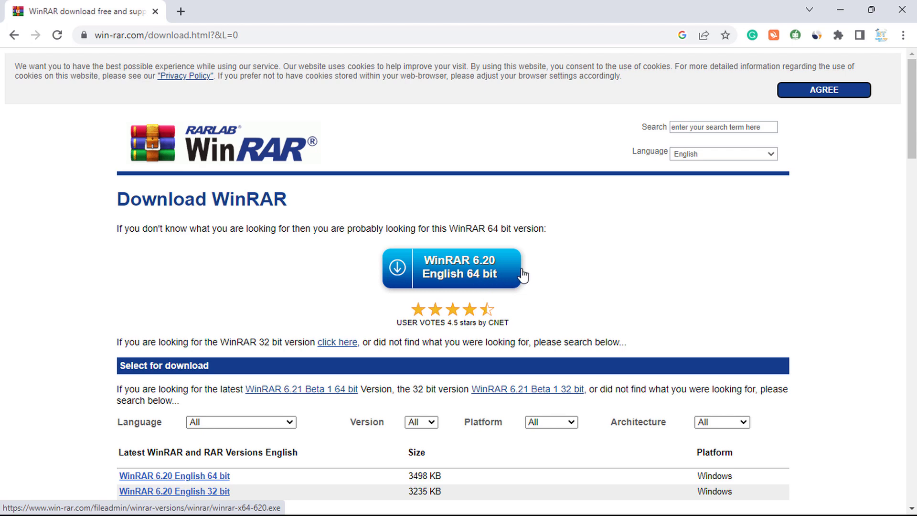
{"action": "left_click", "coordinate": [453, 273]}
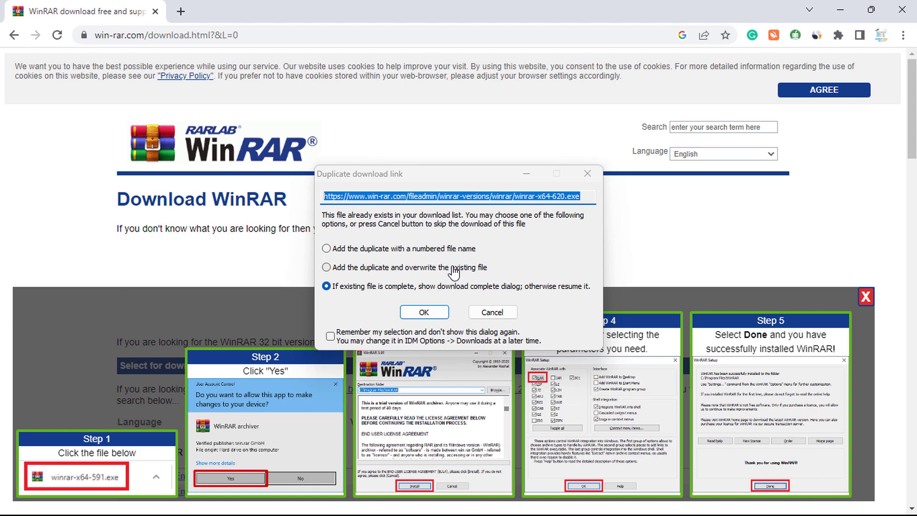
Resume the duplicate winrar-x64-620.exe download and run the finished installer
{"action": "left_click", "coordinate": [425, 312]}
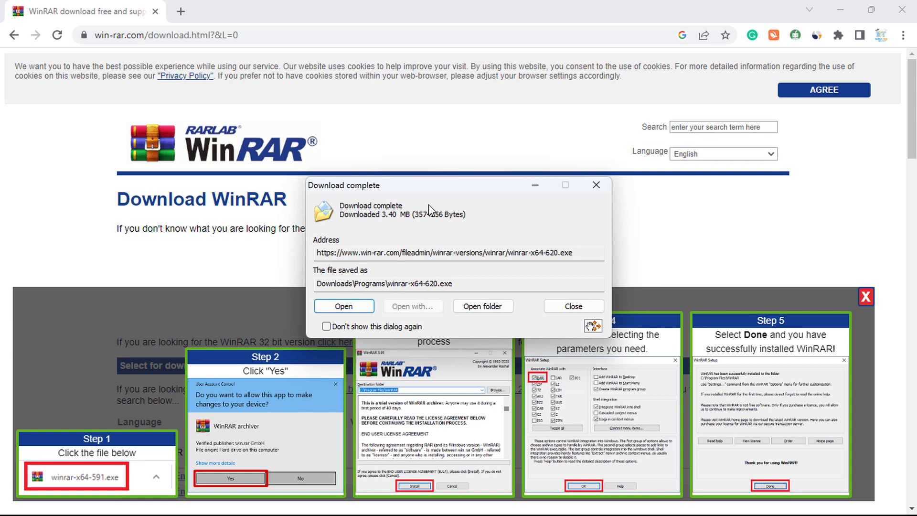
{"action": "left_click", "coordinate": [340, 306]}
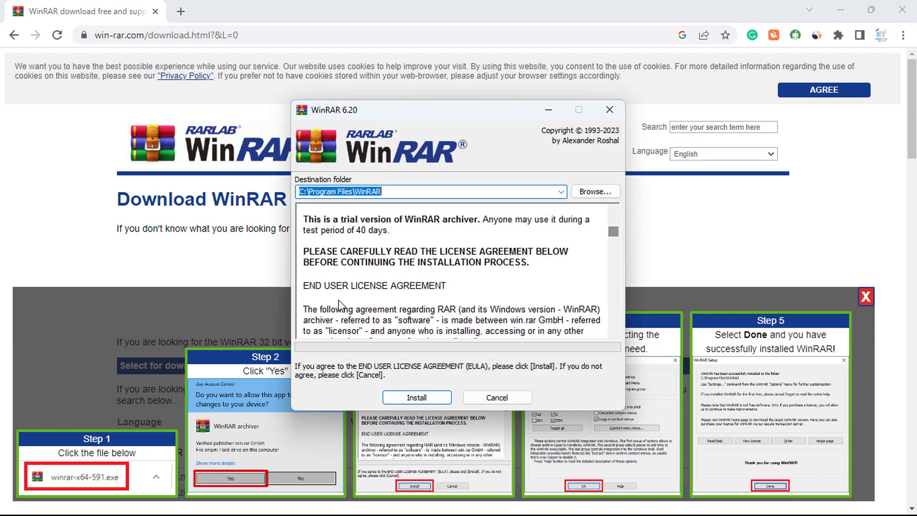
Install WinRAR with default file associations, then minimize the leftover windows to show the desktop
{"action": "left_click", "coordinate": [415, 398]}
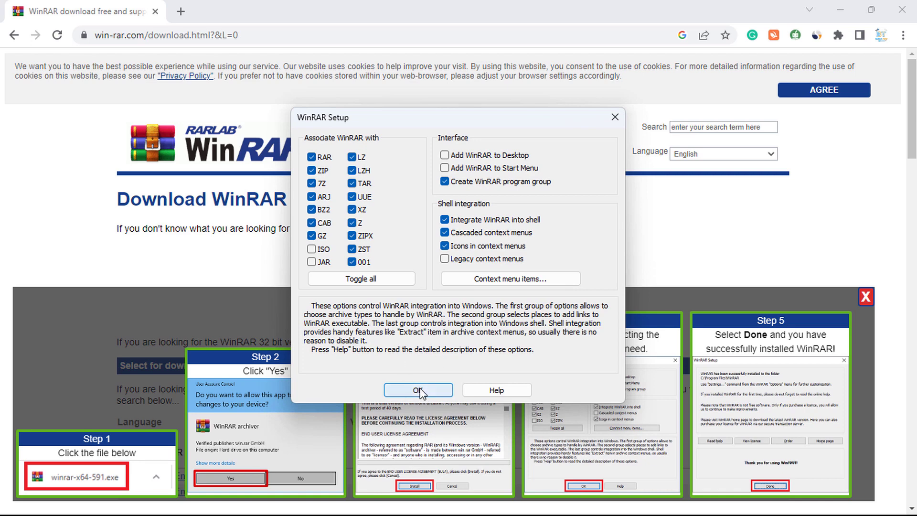
{"action": "left_click", "coordinate": [418, 390]}
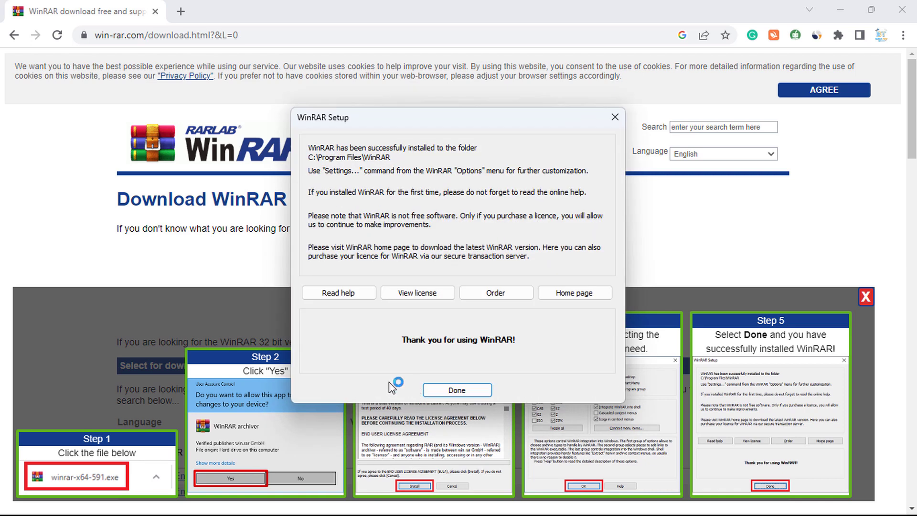
{"action": "left_click", "coordinate": [456, 390]}
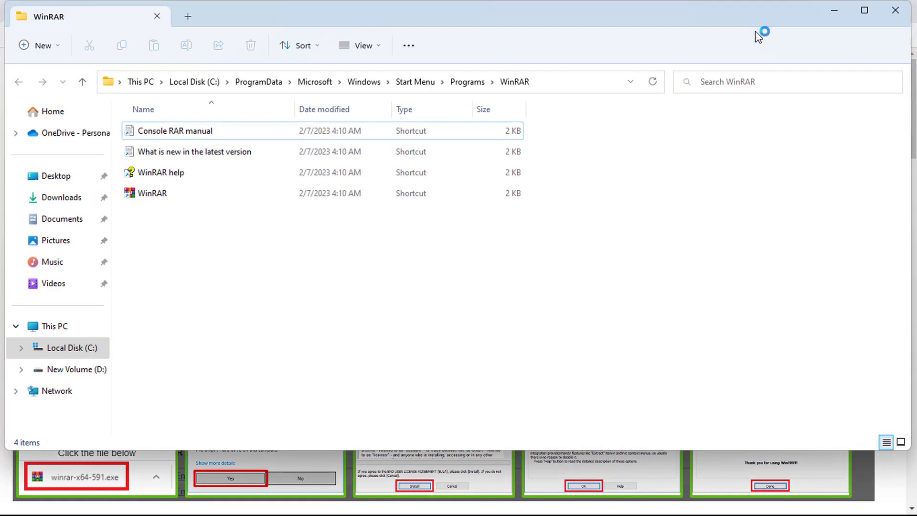
{"action": "left_click", "coordinate": [834, 11]}
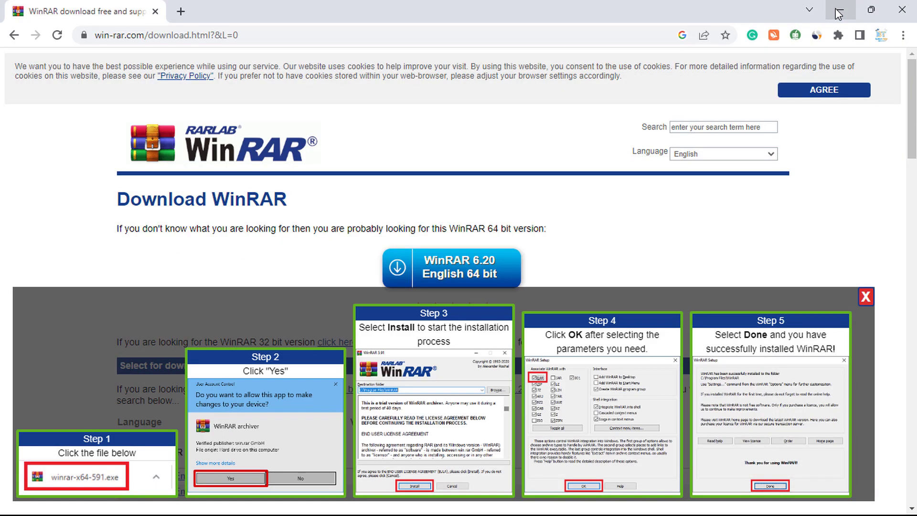
{"action": "left_click", "coordinate": [837, 12]}
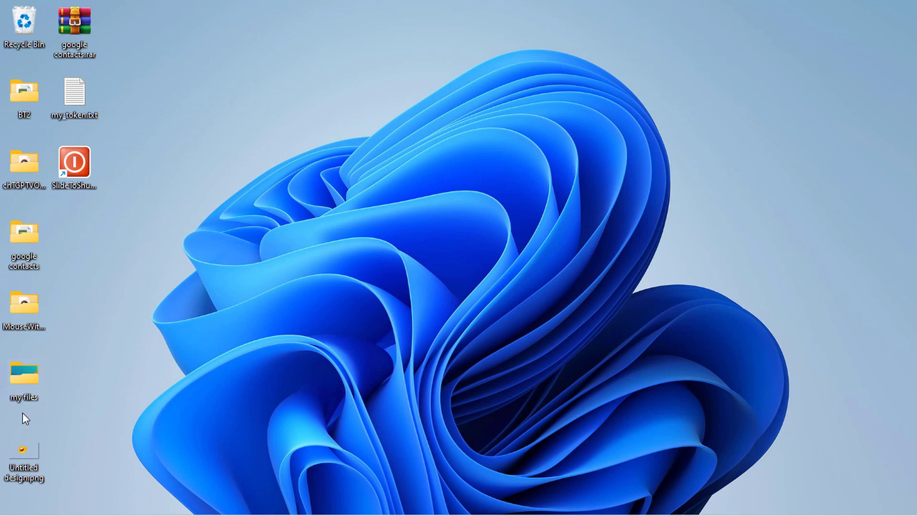
Move 'my files' to the desktop centre and check its chatgpt.doc, python tutorial.txt and MP4
{"action": "left_click_drag", "start_coordinate": [25, 387], "coordinate": [434, 193]}
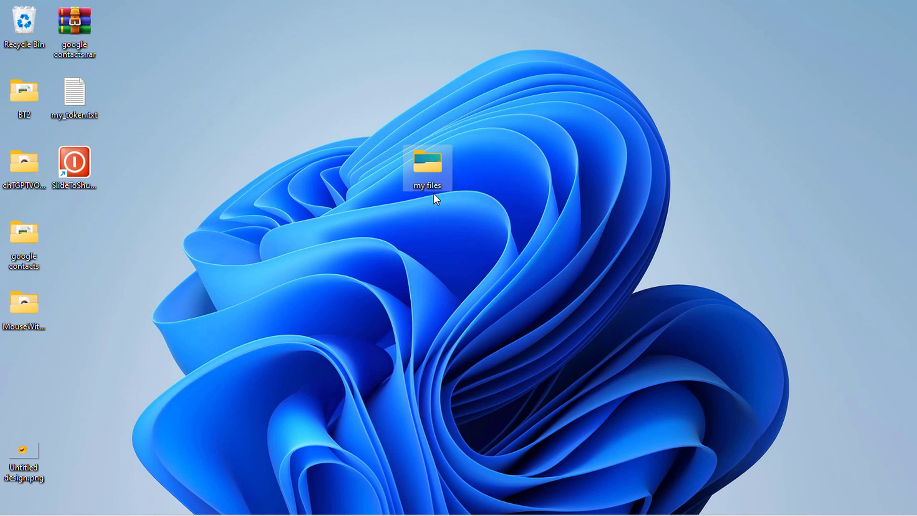
{"action": "double_click", "coordinate": [425, 160]}
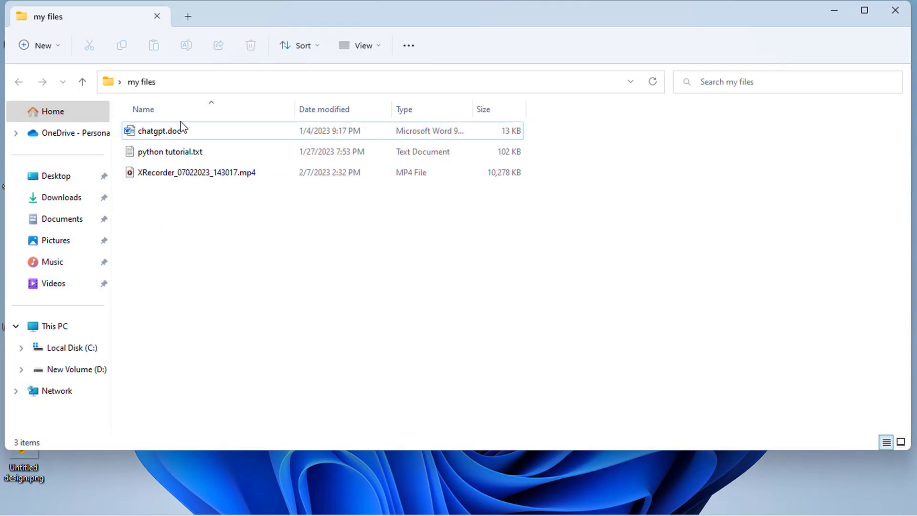
{"action": "left_click_drag", "start_coordinate": [256, 276], "coordinate": [176, 138]}
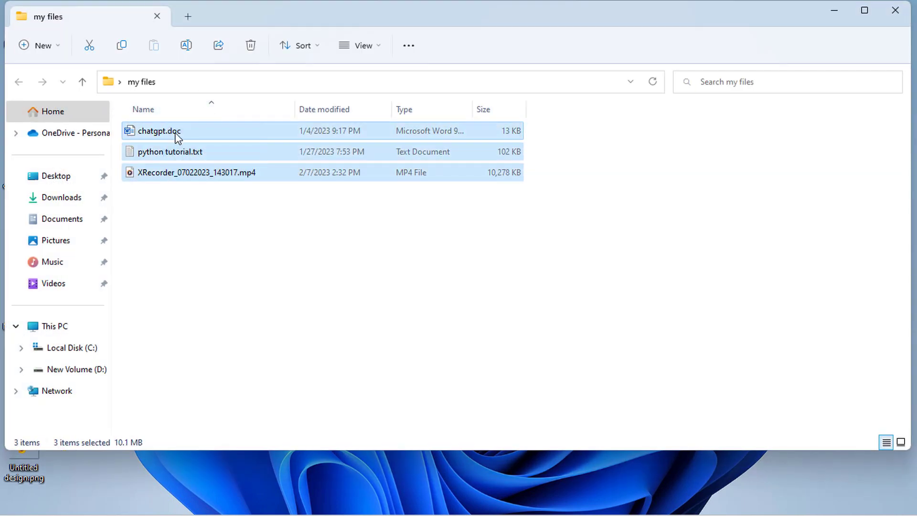
{"action": "left_click", "coordinate": [896, 12]}
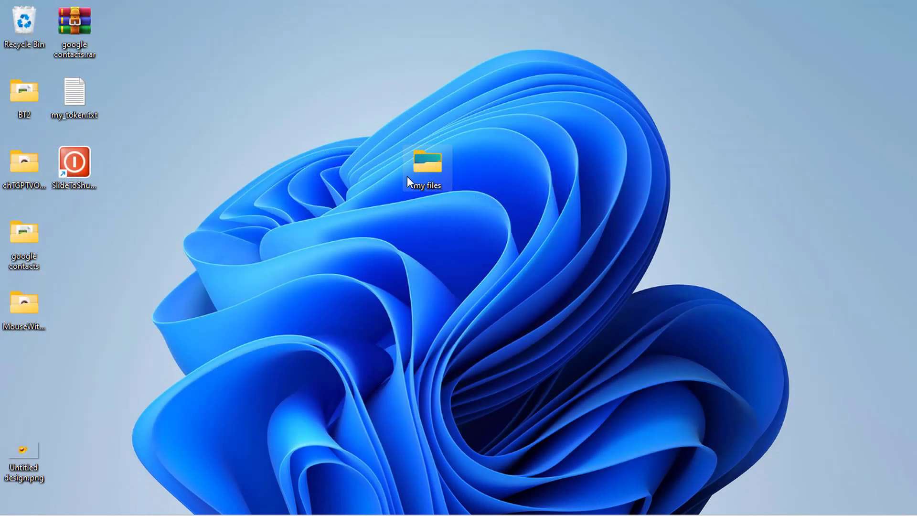
Open WinRAR's Add to archive dialog from the 'my files' context menu
{"action": "right_click", "coordinate": [418, 169]}
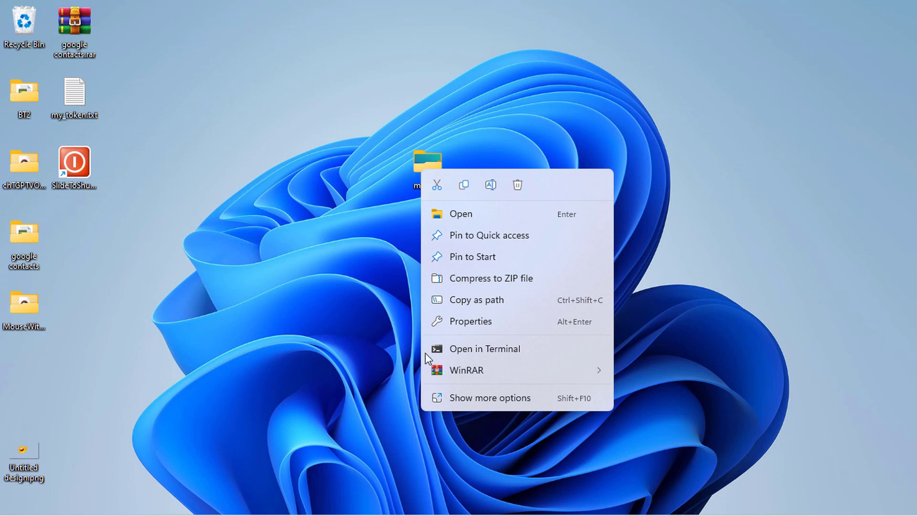
{"action": "left_click", "coordinate": [498, 404]}
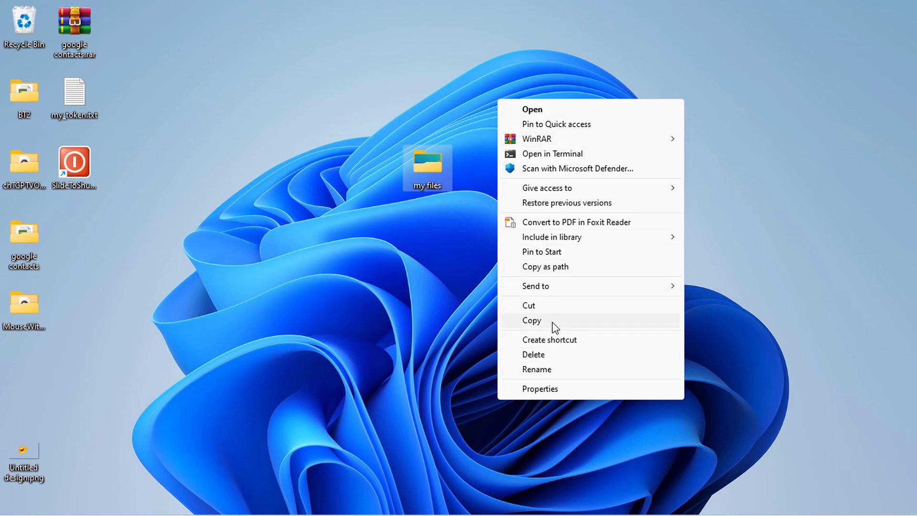
{"action": "left_click", "coordinate": [538, 139]}
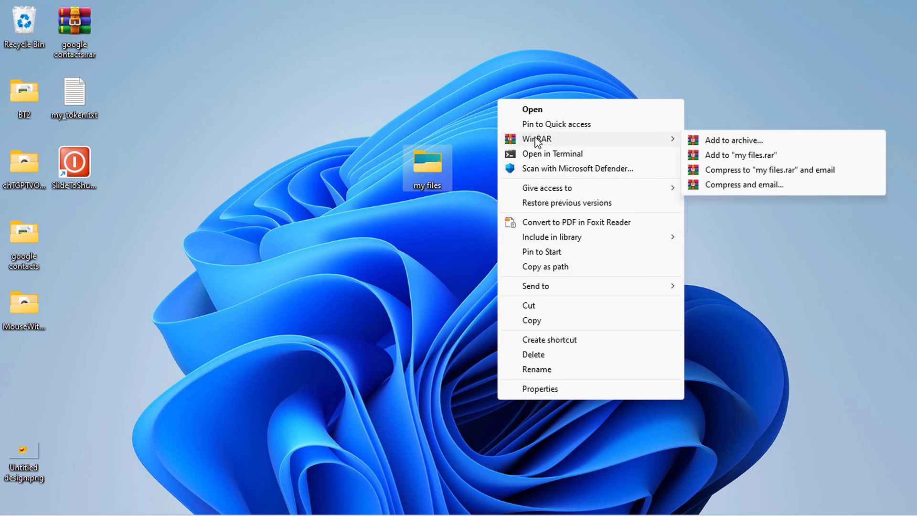
{"action": "left_click", "coordinate": [735, 143]}
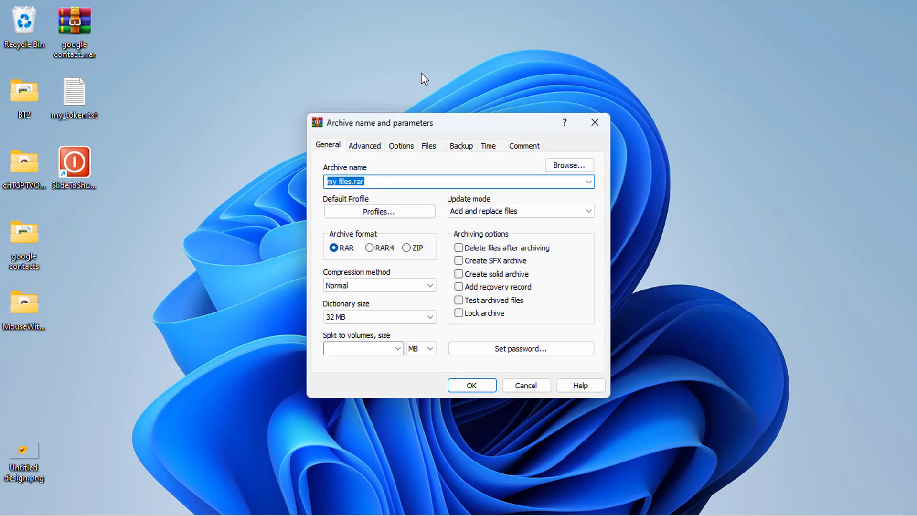
Rename the archive from 'my files' to mydocument.rar
{"action": "left_click", "coordinate": [365, 181]}
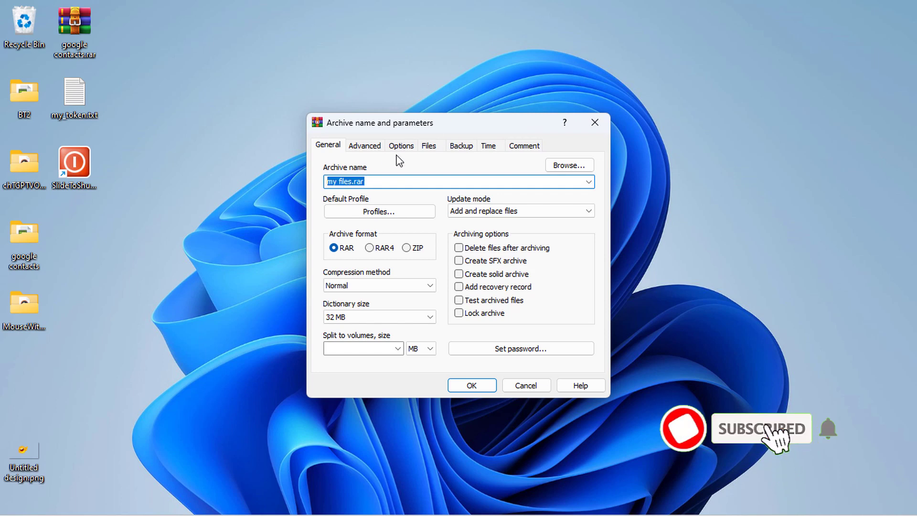
{"action": "left_click", "coordinate": [353, 181]}
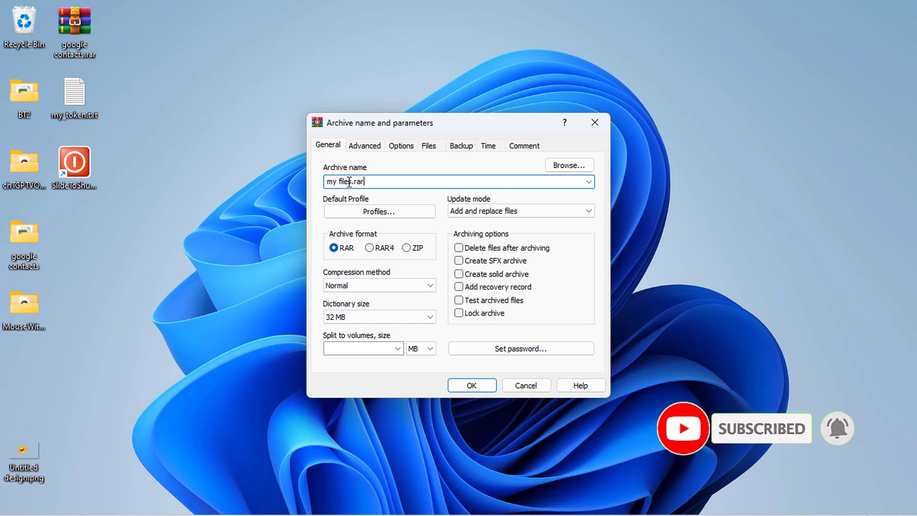
{"action": "left_click_drag", "start_coordinate": [353, 181], "coordinate": [323, 182]}
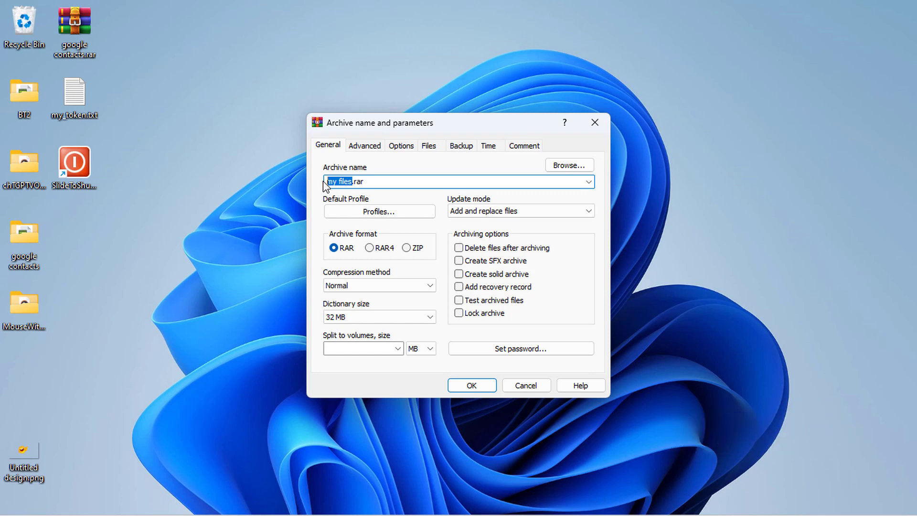
{"action": "type", "text": "mydocument"}
Keep the RAR archive format and turn on Lock archive
{"action": "left_click", "coordinate": [405, 247]}
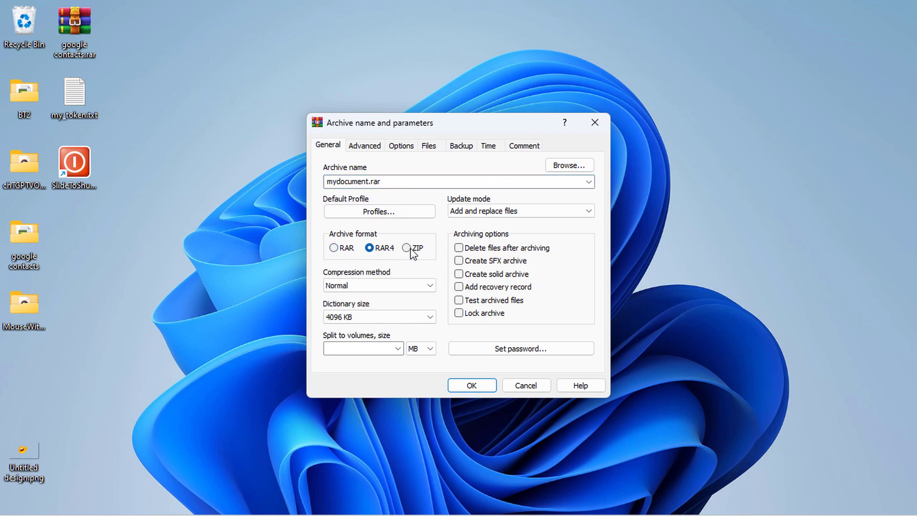
{"action": "left_click", "coordinate": [333, 247]}
{"action": "left_click", "coordinate": [396, 180]}
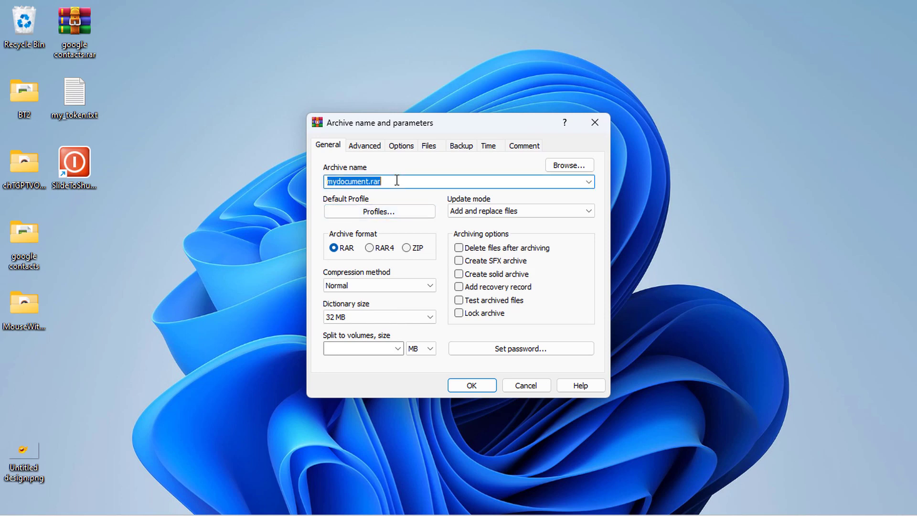
{"action": "left_click", "coordinate": [396, 181]}
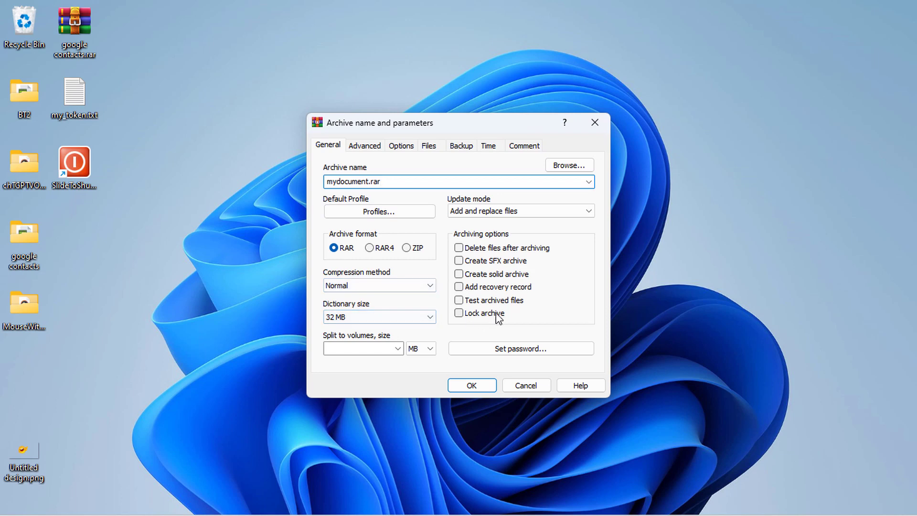
{"action": "left_click", "coordinate": [459, 313]}
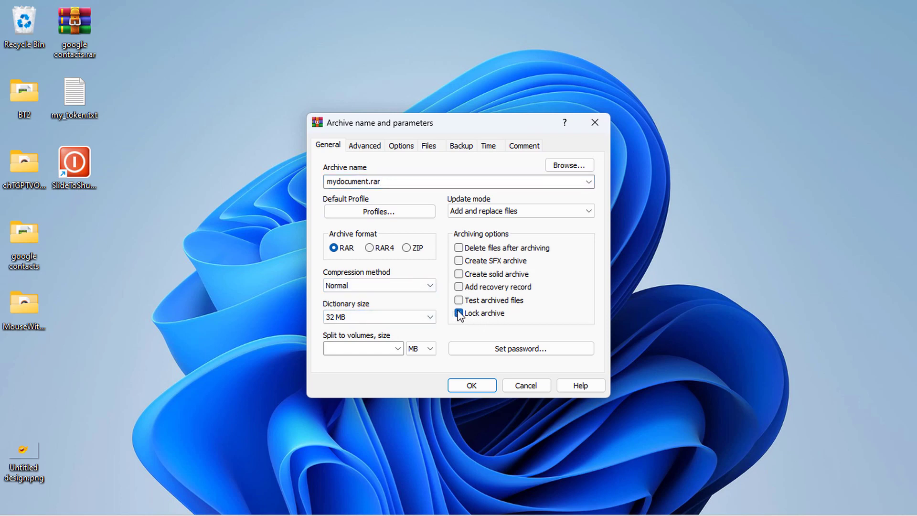
Set the archive password with Encrypt file names ticked and create mydocument.rar
{"action": "left_click", "coordinate": [508, 348]}
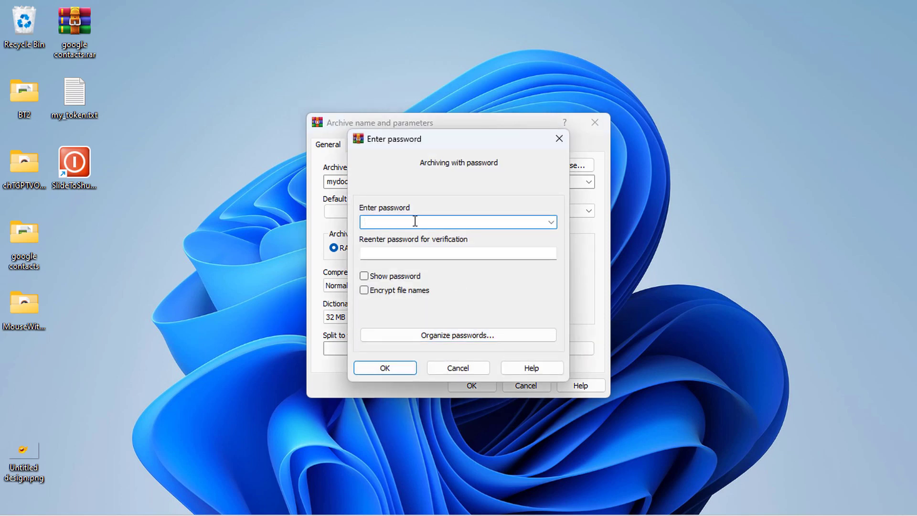
{"action": "type", "text": "12345"}
{"action": "left_click", "coordinate": [432, 254]}
{"action": "type", "text": "12345"}
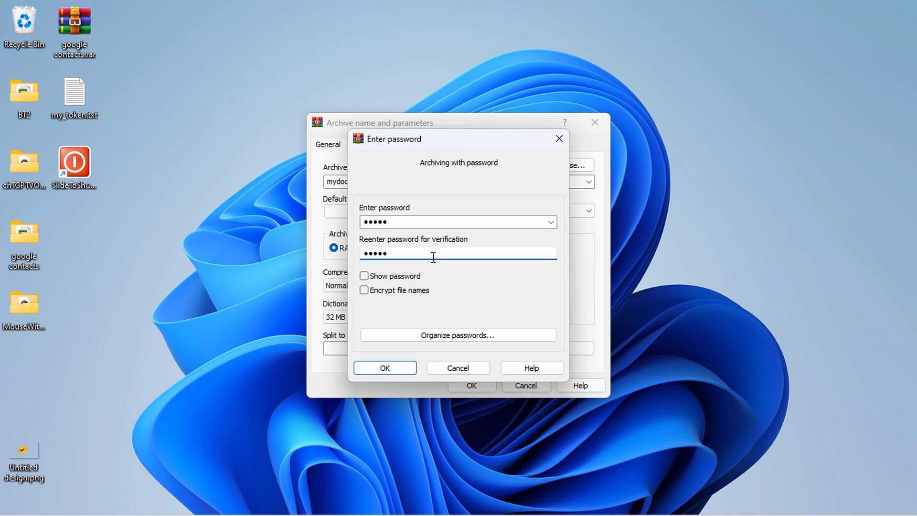
{"action": "left_click", "coordinate": [364, 290]}
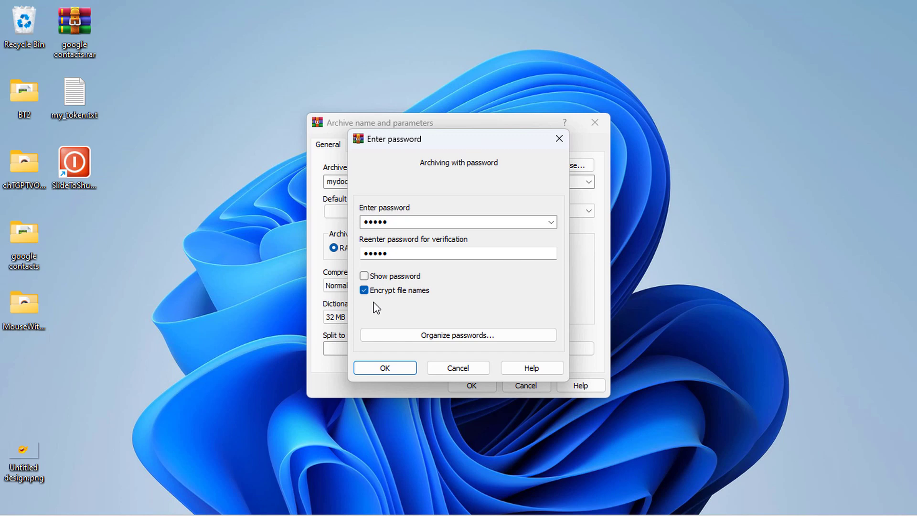
{"action": "left_click", "coordinate": [385, 367]}
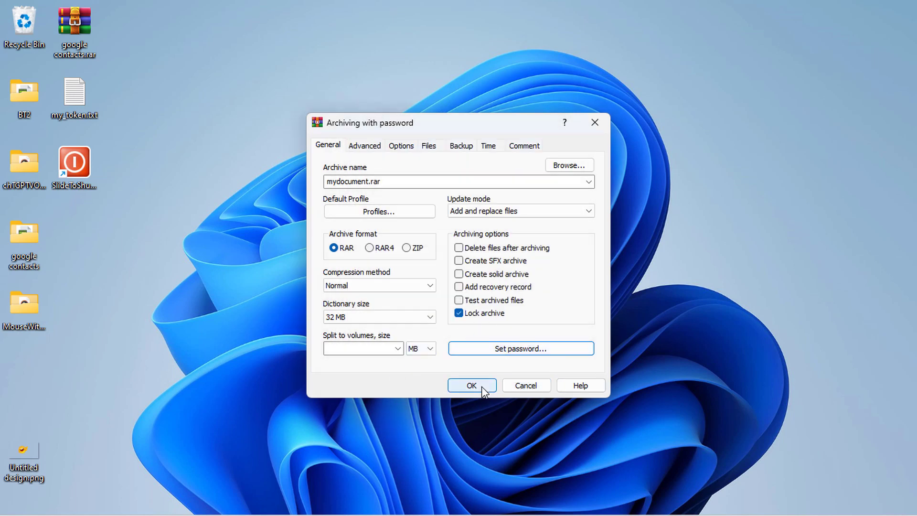
{"action": "left_click", "coordinate": [481, 386]}
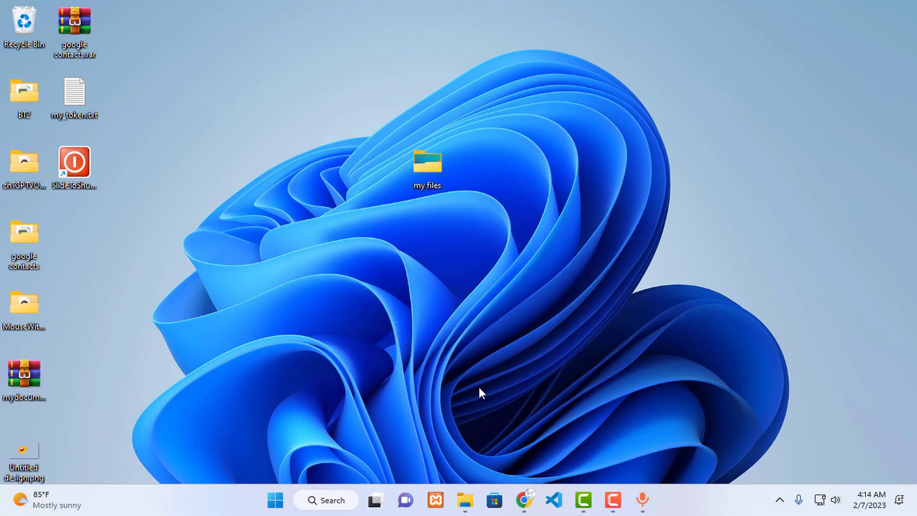
Move mydocument.rar to the desktop centre and open it to reach the password prompt
{"action": "left_click_drag", "start_coordinate": [19, 381], "coordinate": [534, 179]}
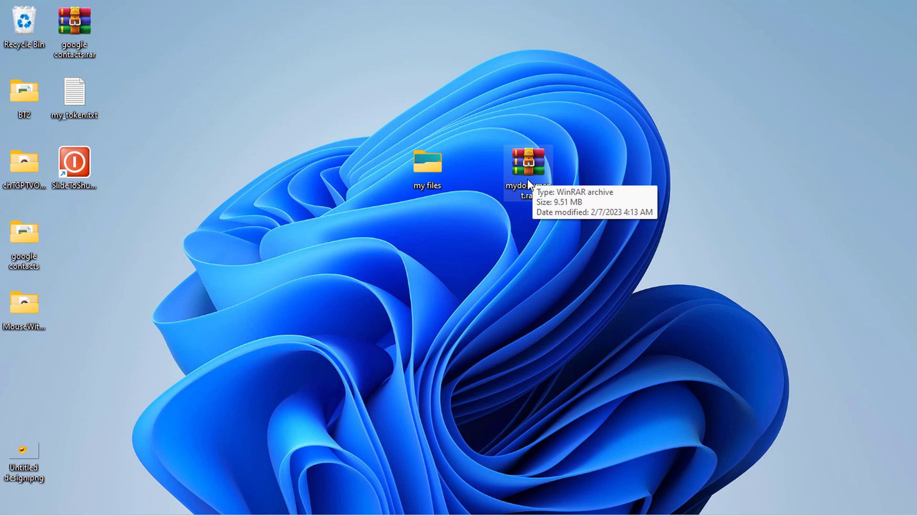
{"action": "left_click", "coordinate": [433, 170]}
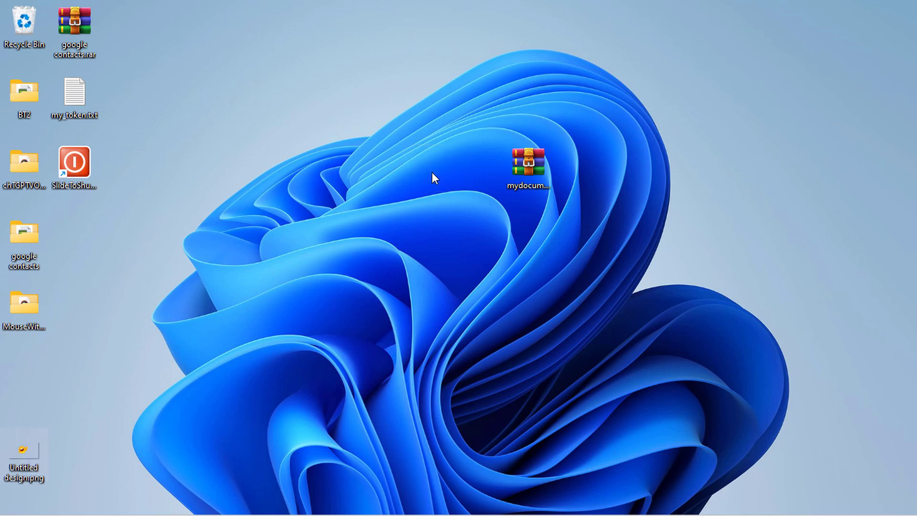
{"action": "left_click_drag", "start_coordinate": [520, 165], "coordinate": [441, 173]}
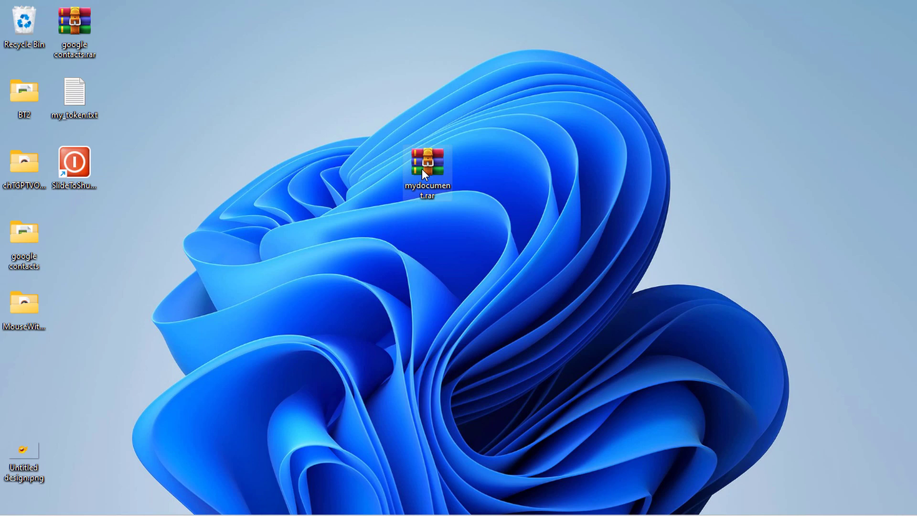
{"action": "double_click", "coordinate": [422, 169]}
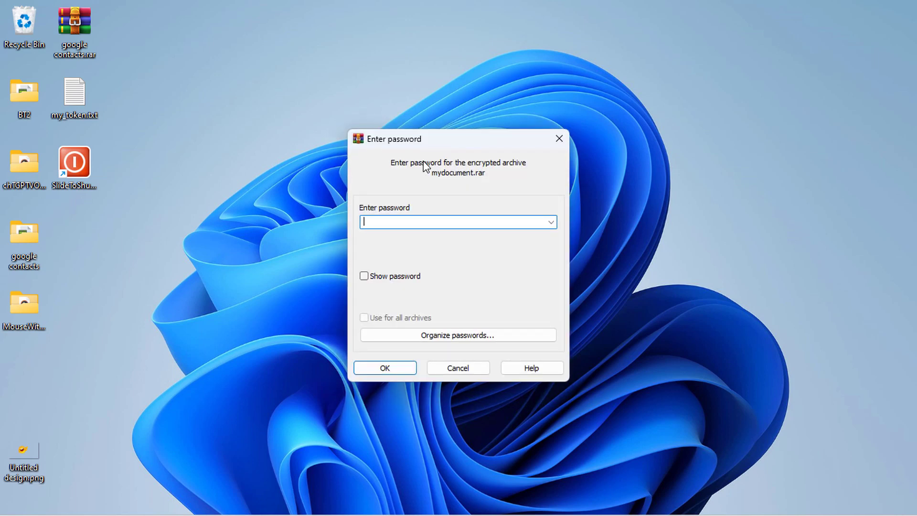
Reopen mydocument.rar and enter the archive password to view the my files folder
{"action": "left_click", "coordinate": [559, 138]}
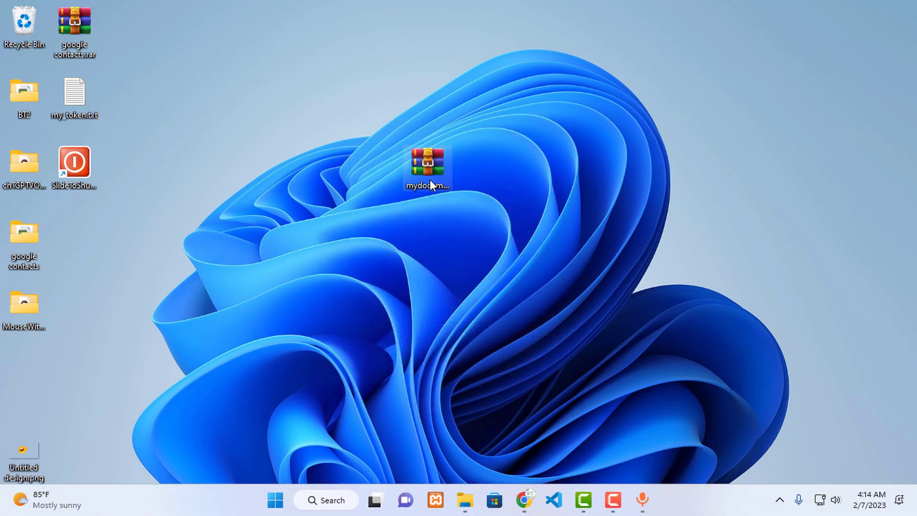
{"action": "double_click", "coordinate": [428, 166]}
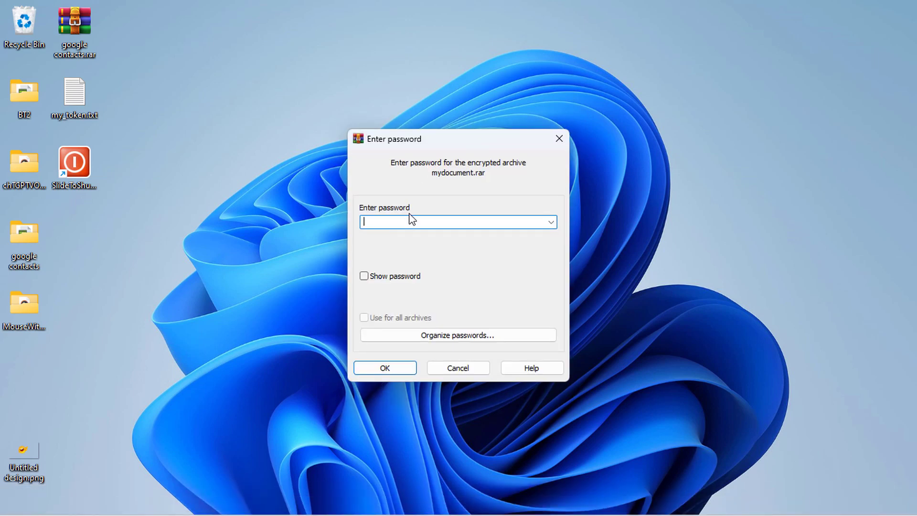
{"action": "type", "text": "•••••"}
{"action": "key", "text": "Return"}
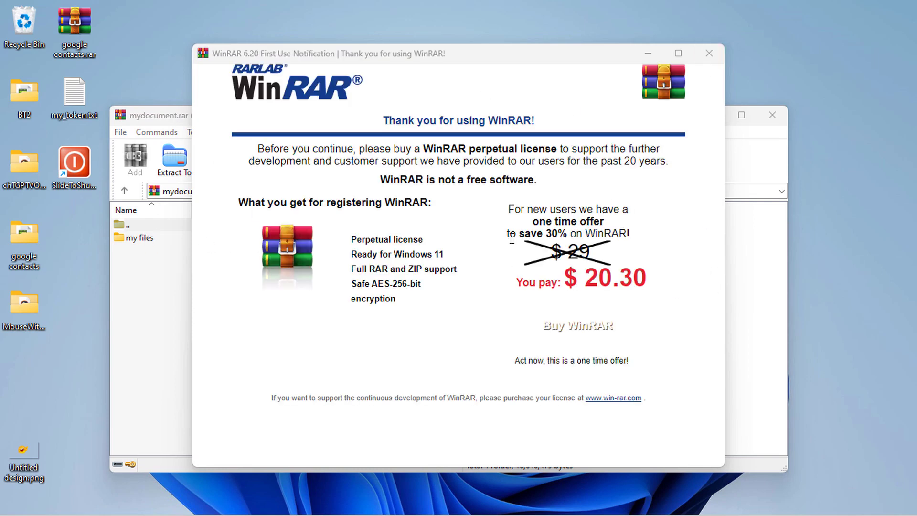
Dismiss the first-use notice, enter my files in the archive and read python tutorial.txt in Notepad
{"action": "left_click", "coordinate": [708, 54]}
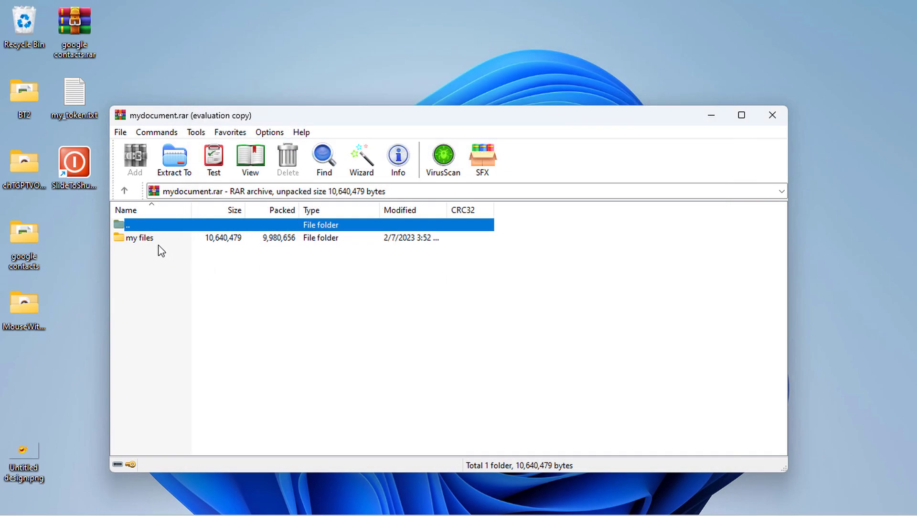
{"action": "double_click", "coordinate": [143, 237]}
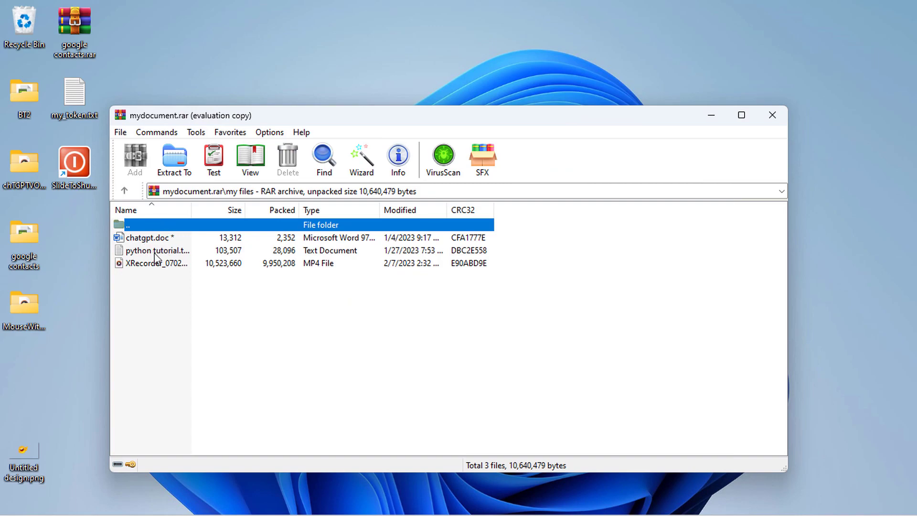
{"action": "left_click", "coordinate": [155, 253]}
{"action": "double_click", "coordinate": [155, 253]}
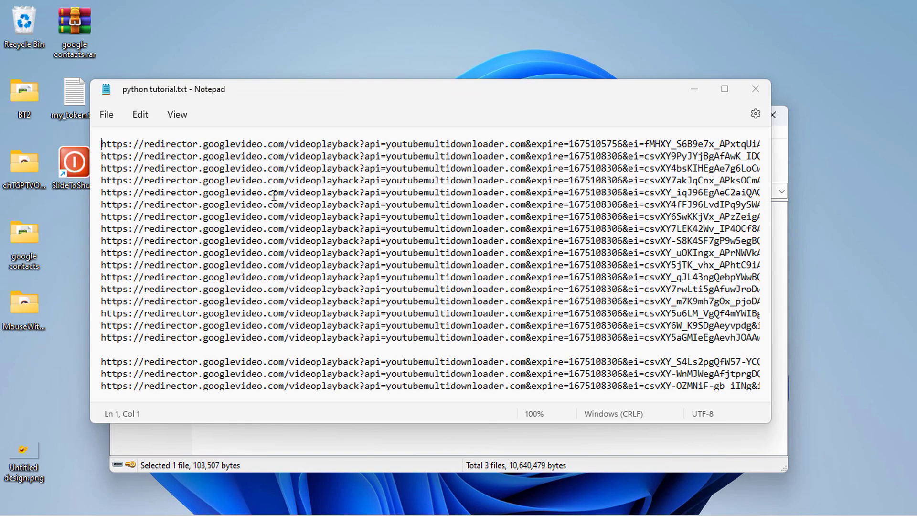
{"action": "scroll", "coordinate": [297, 219], "scroll_direction": "down", "scroll_amount": 3}
{"action": "scroll", "coordinate": [297, 219], "scroll_direction": "down", "scroll_amount": 3}
Close Notepad and the archive, then move mydocument.rar up and left on the desktop
{"action": "left_click", "coordinate": [755, 89]}
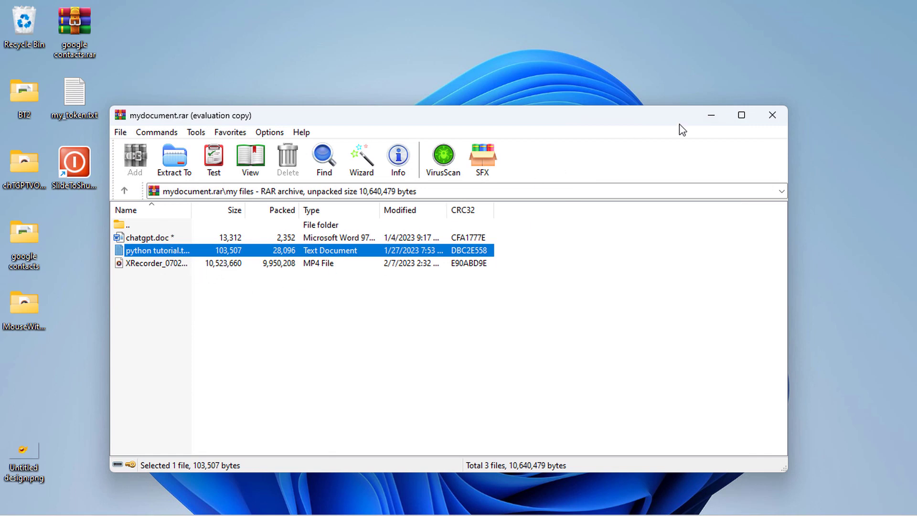
{"action": "left_click", "coordinate": [766, 119]}
{"action": "left_click_drag", "start_coordinate": [431, 172], "coordinate": [322, 146]}
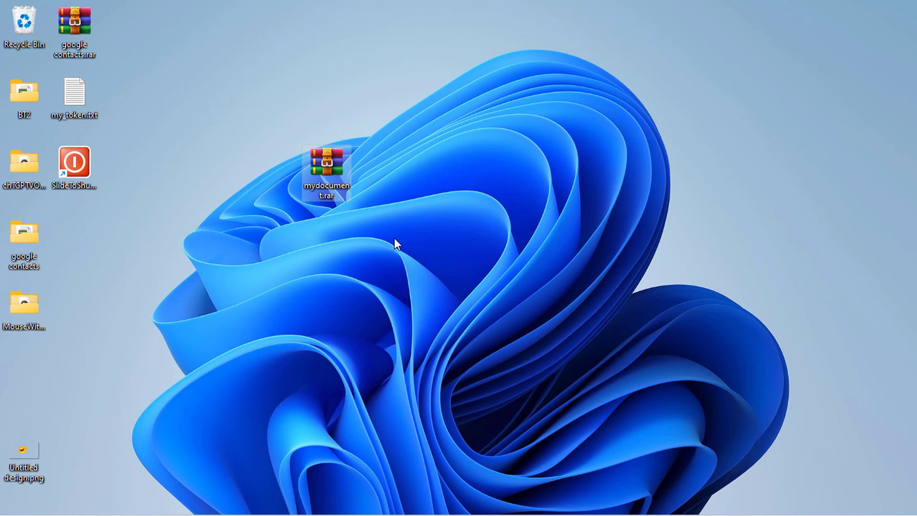
Extract mydocument.rar with WinRAR's Extract to "mydocument\" option, supplying the archive password
{"action": "left_click", "coordinate": [453, 156]}
{"action": "right_click", "coordinate": [326, 161]}
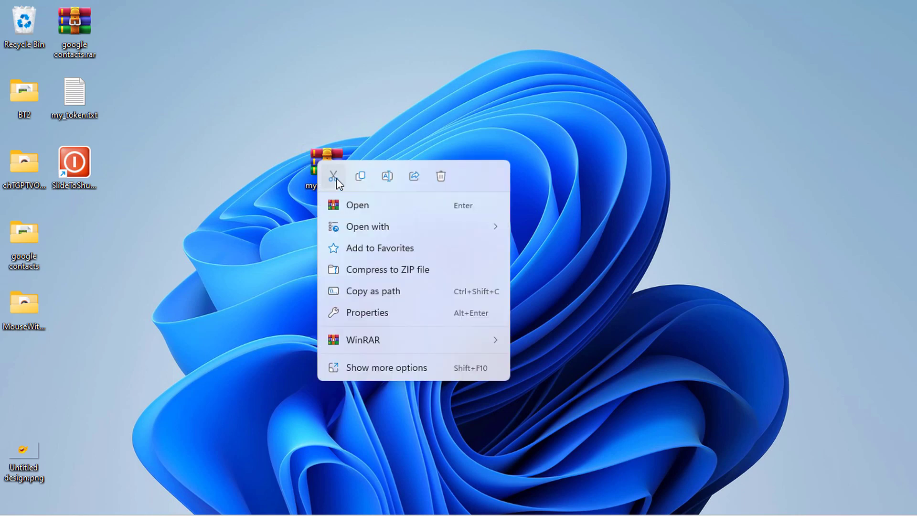
{"action": "left_click", "coordinate": [368, 368]}
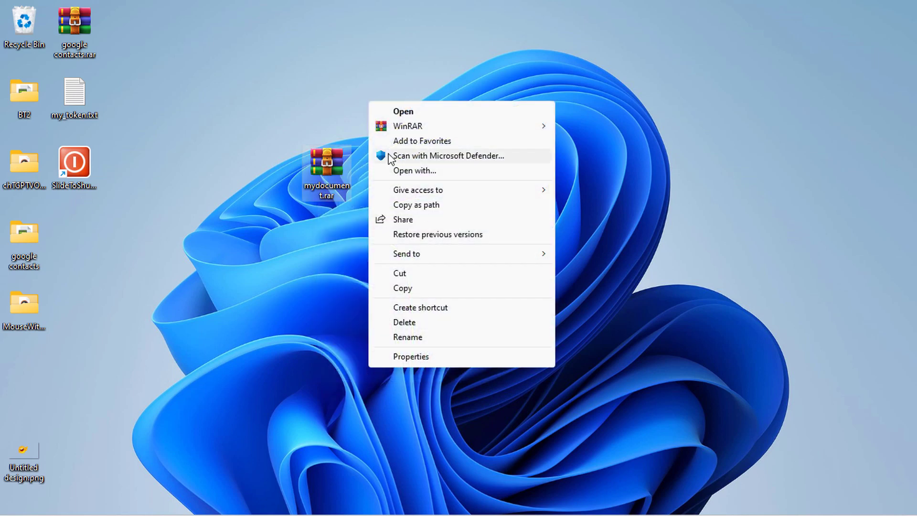
{"action": "mouse_move", "coordinate": [476, 130]}
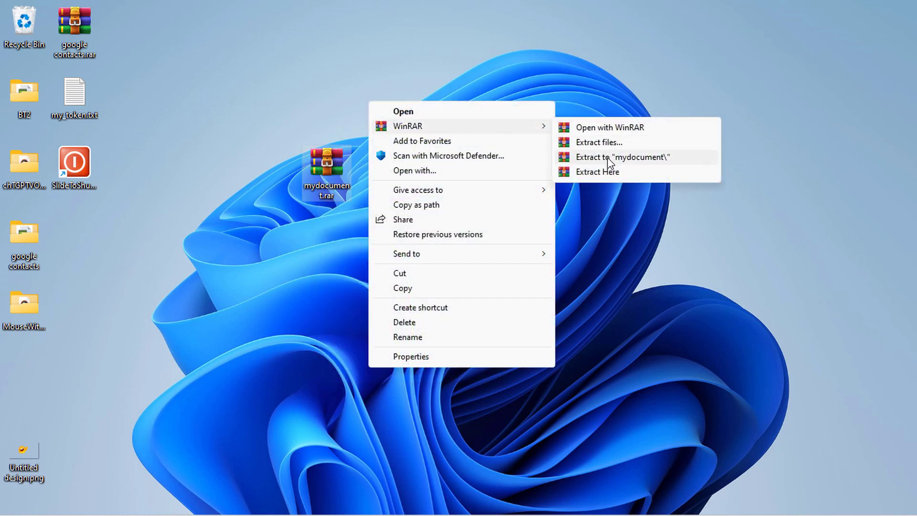
{"action": "left_click", "coordinate": [607, 157]}
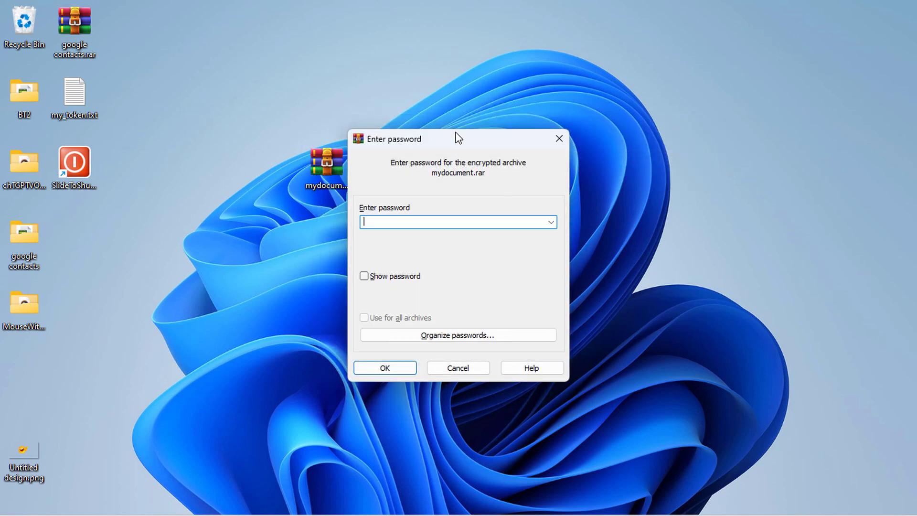
{"action": "left_click_drag", "start_coordinate": [459, 138], "coordinate": [646, 146]}
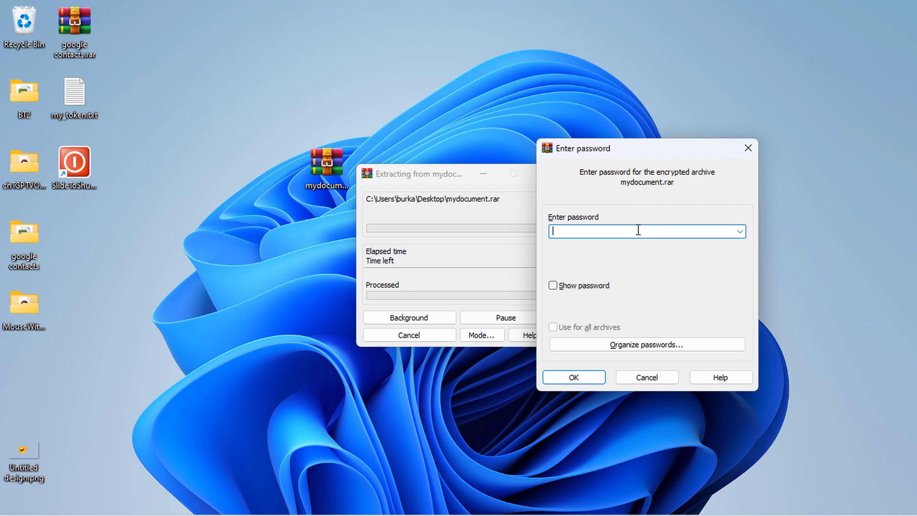
{"action": "type", "text": "•••••"}
{"action": "left_click", "coordinate": [593, 377]}
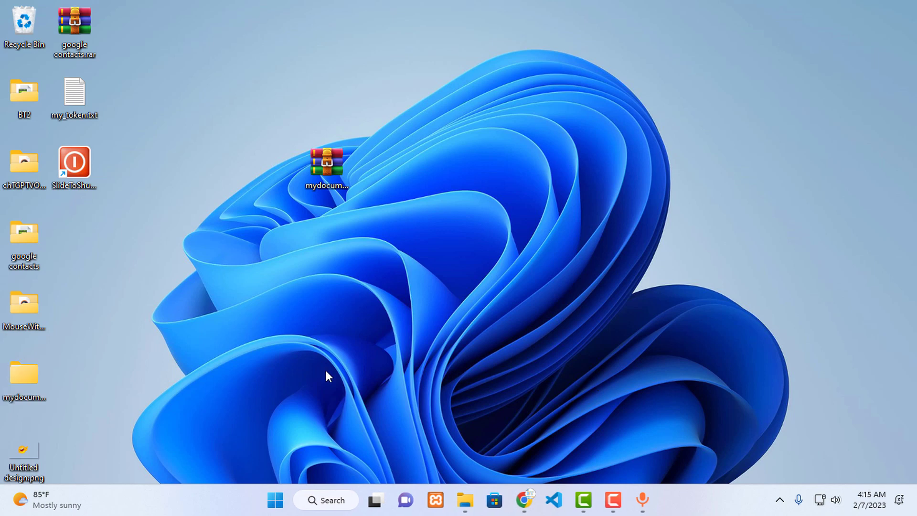
Open the extracted mydocument folder and its my files subfolder to check the three files
{"action": "left_click_drag", "start_coordinate": [9, 378], "coordinate": [428, 182]}
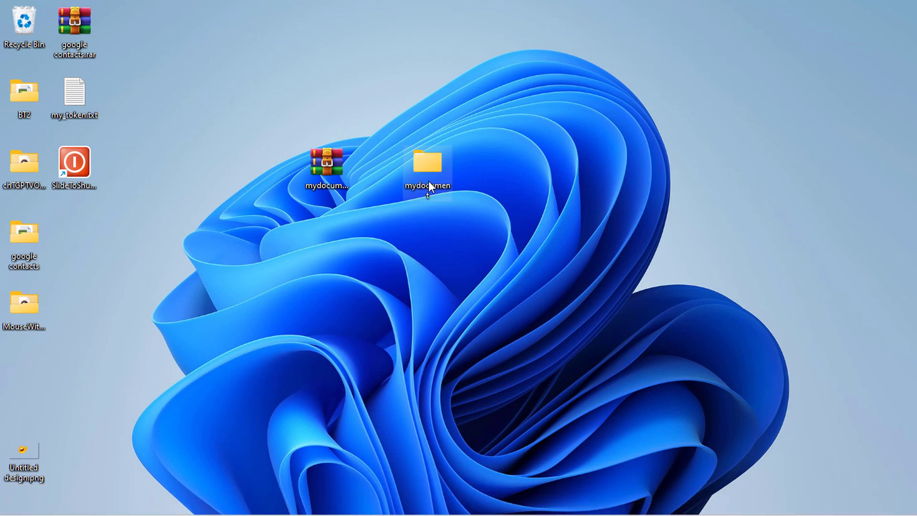
{"action": "double_click", "coordinate": [425, 172]}
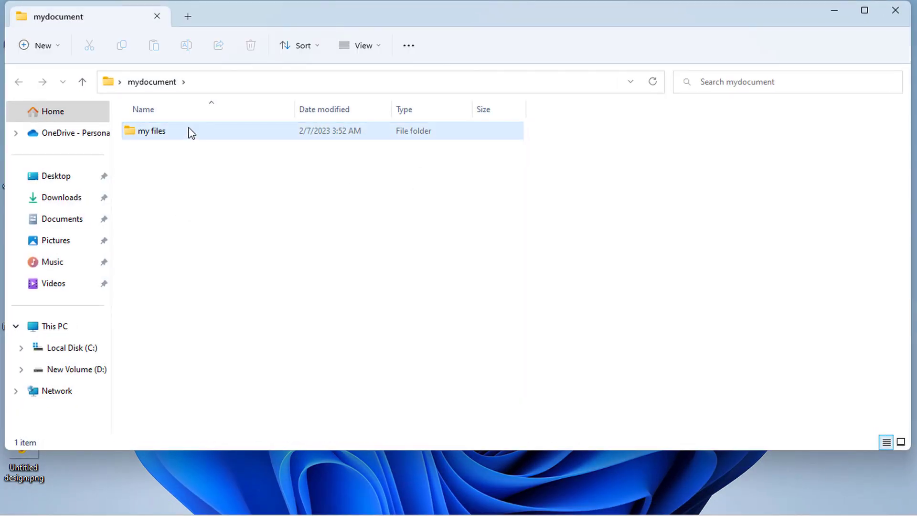
{"action": "double_click", "coordinate": [191, 131]}
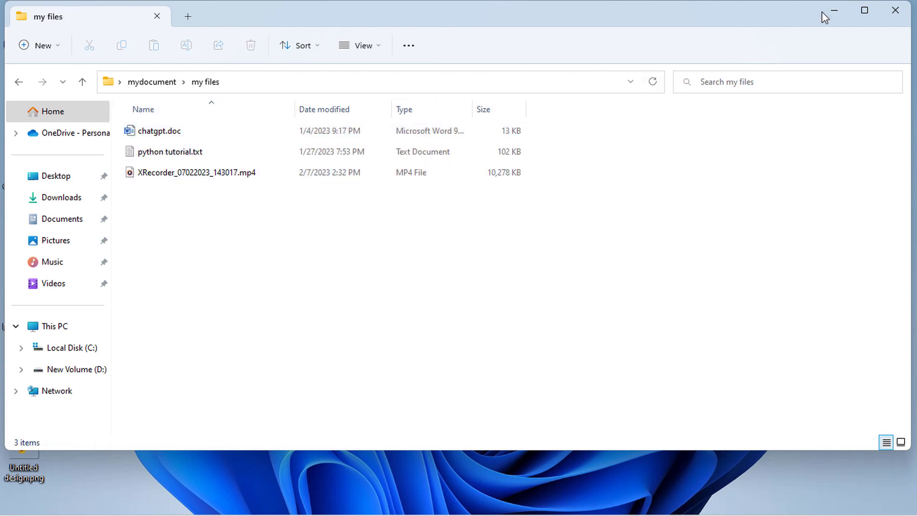
Minimize Explorer and delete mydocument.rar from the desktop
{"action": "left_click", "coordinate": [834, 10]}
{"action": "left_click", "coordinate": [325, 170]}
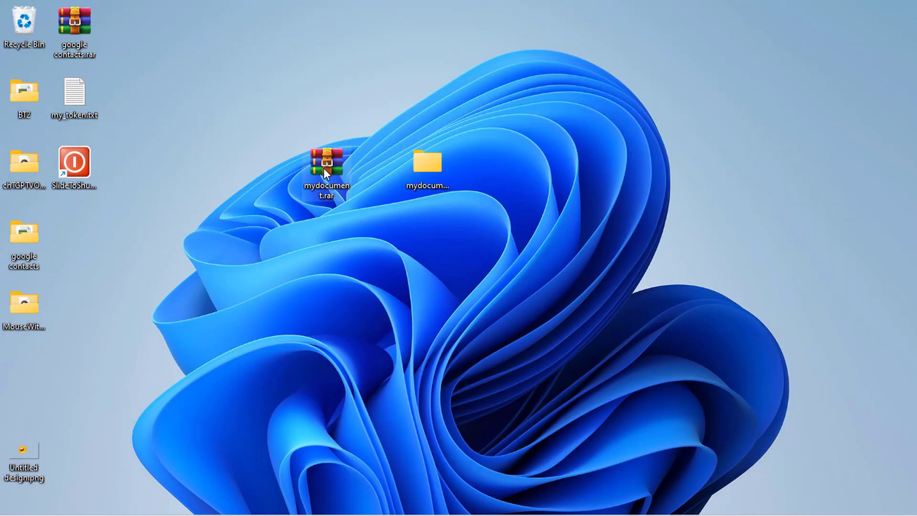
{"action": "key", "text": "Delete"}
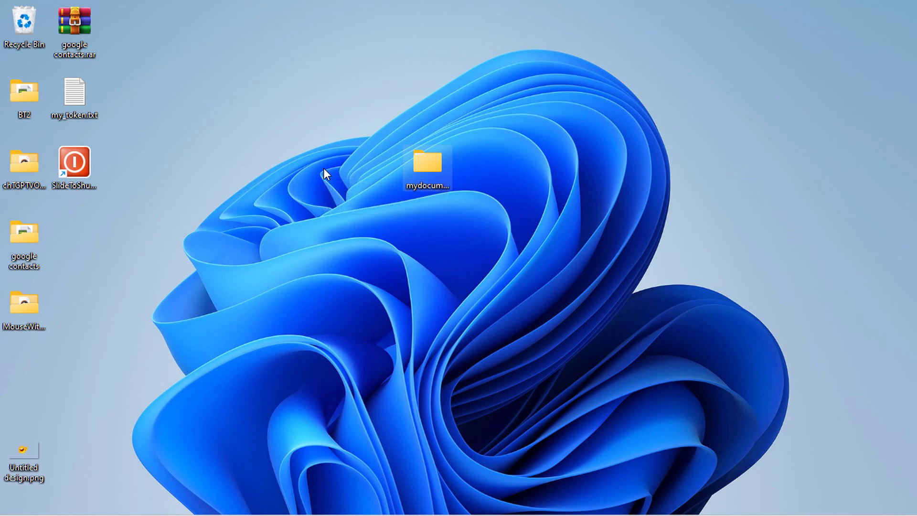